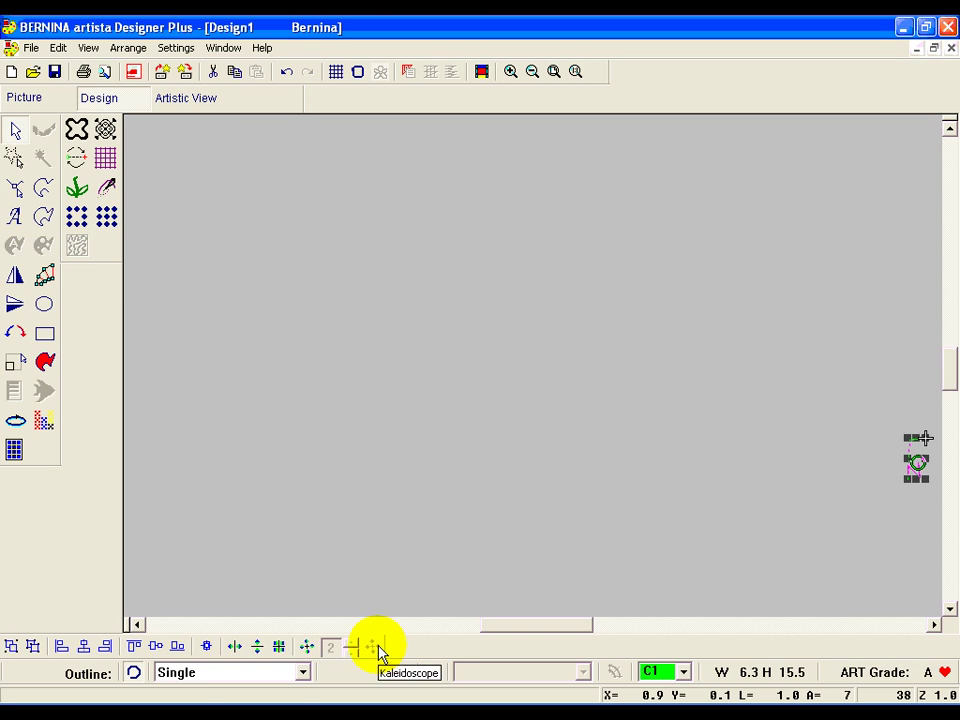
- Start a wreath of the small circle with the copy count raised to 3
click(310, 650)
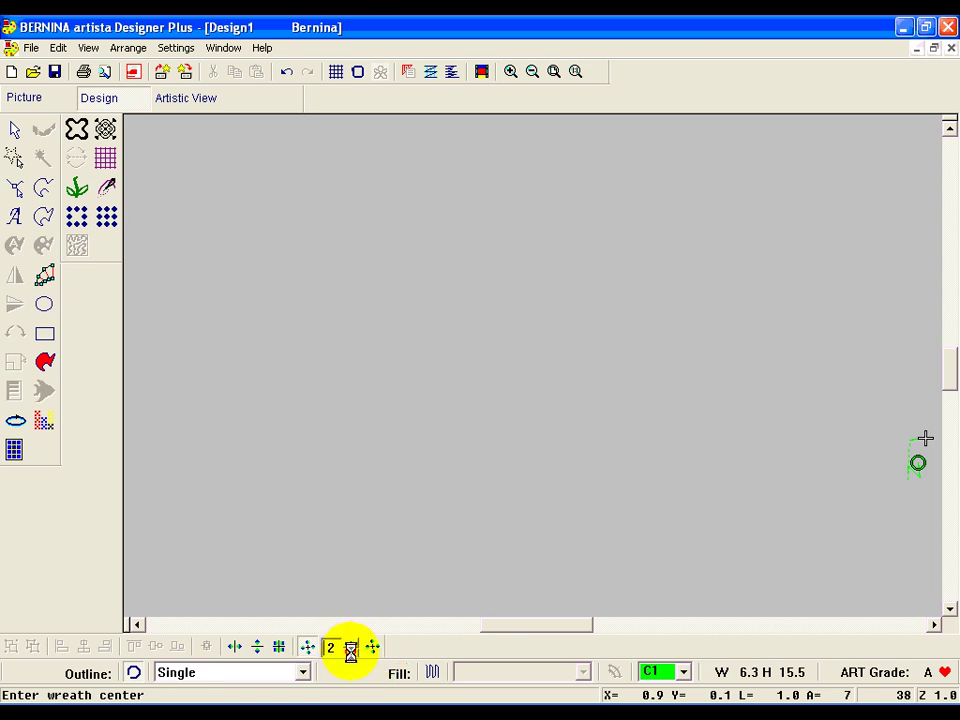
click(351, 644)
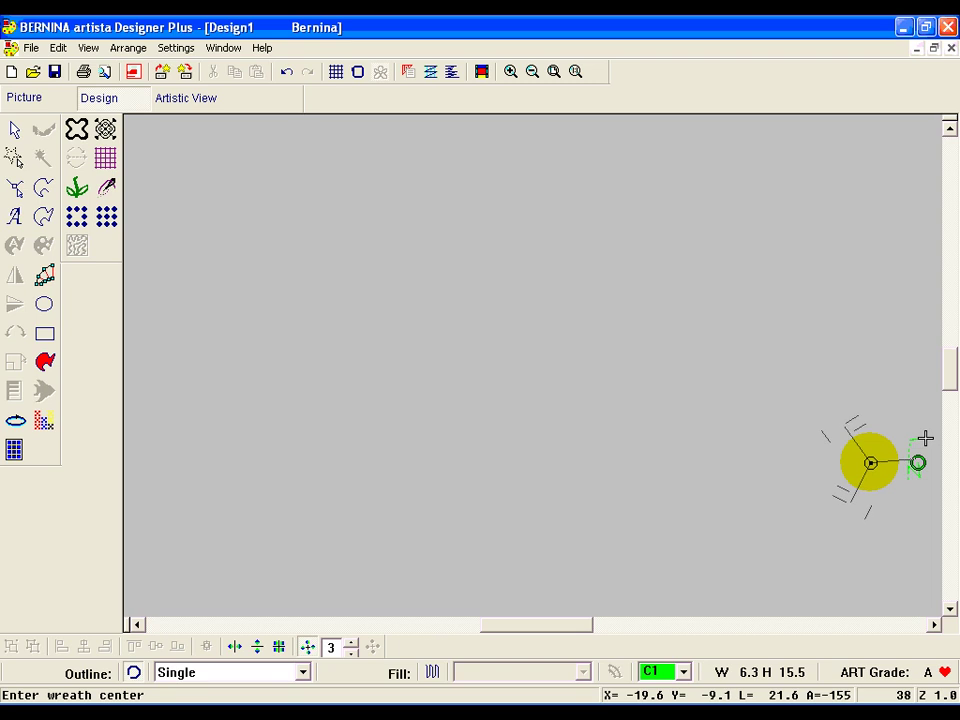
- Cancel the wreath preview and delete the small circle
key(Escape)
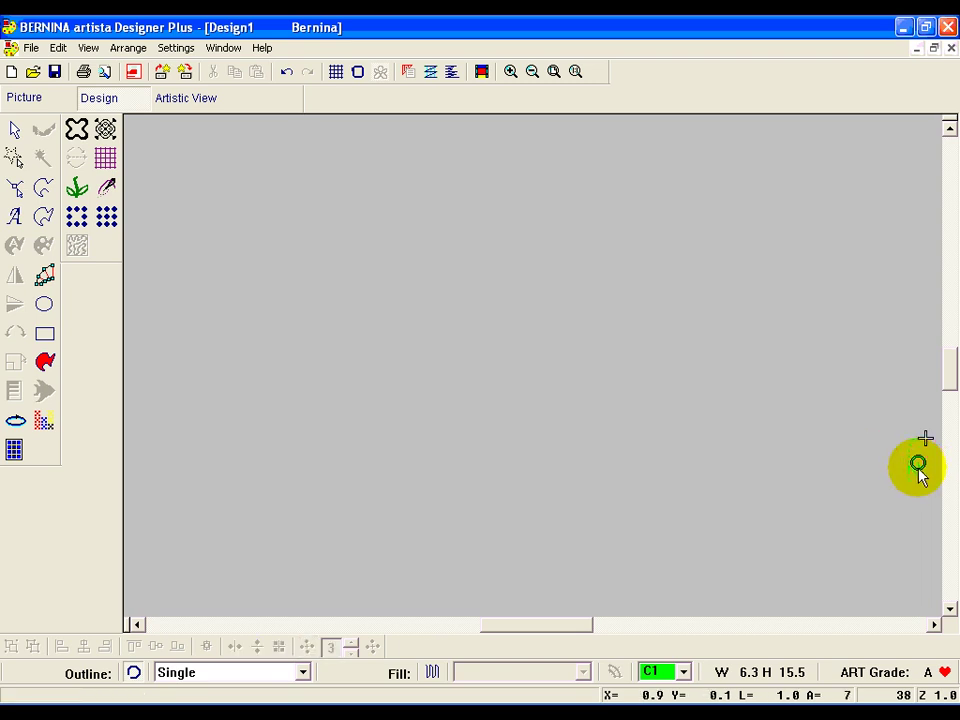
click(918, 468)
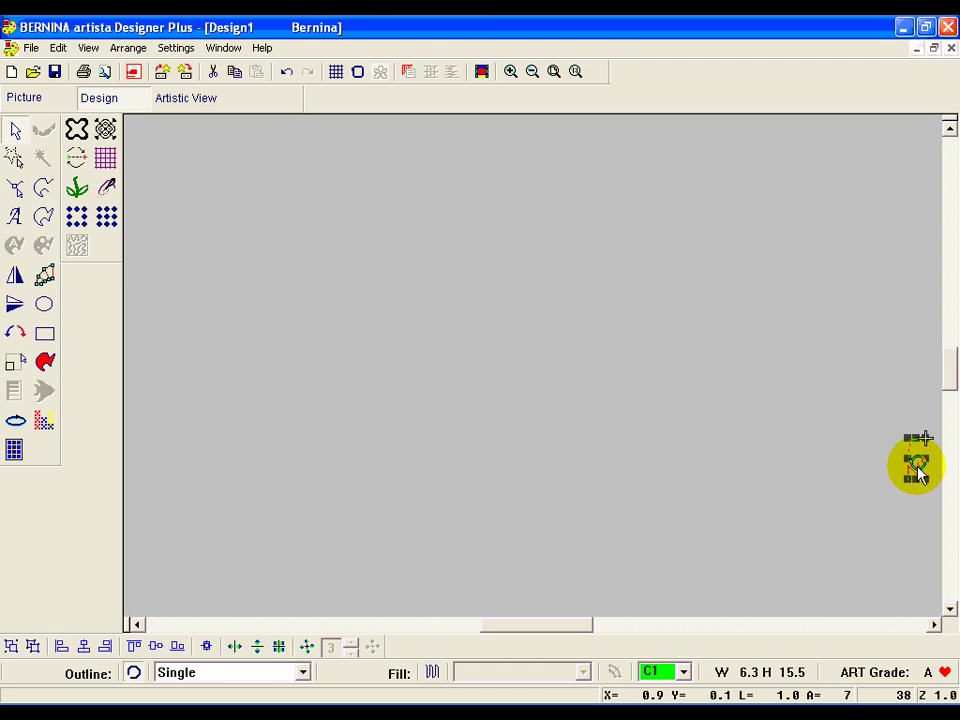
key(Delete)
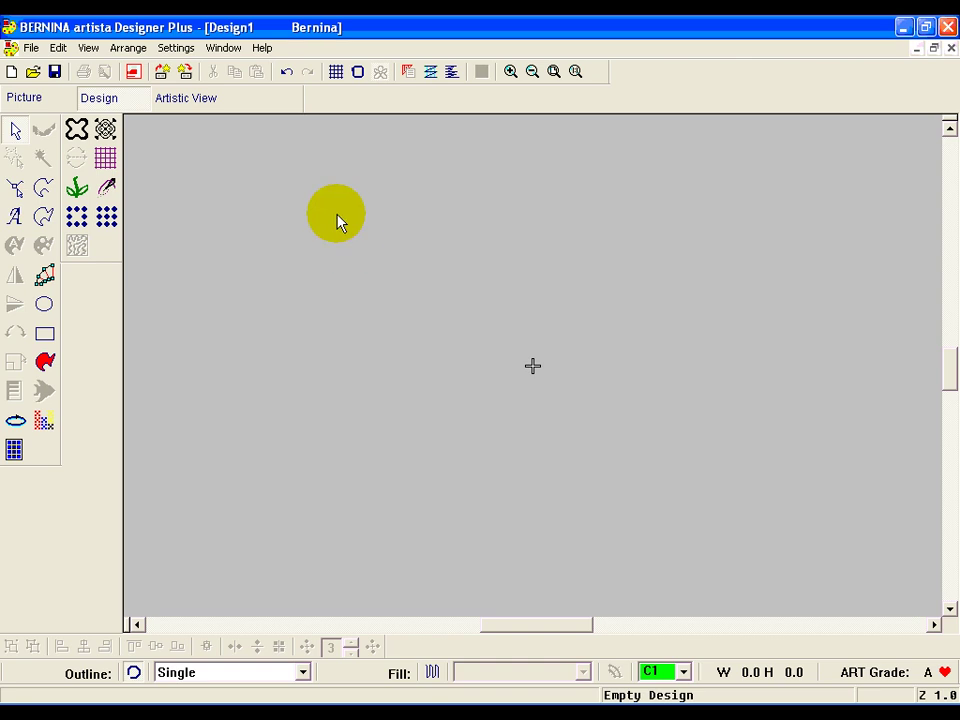
- Turn on the grid and browse the hoop size list in the hoop options
click(337, 72)
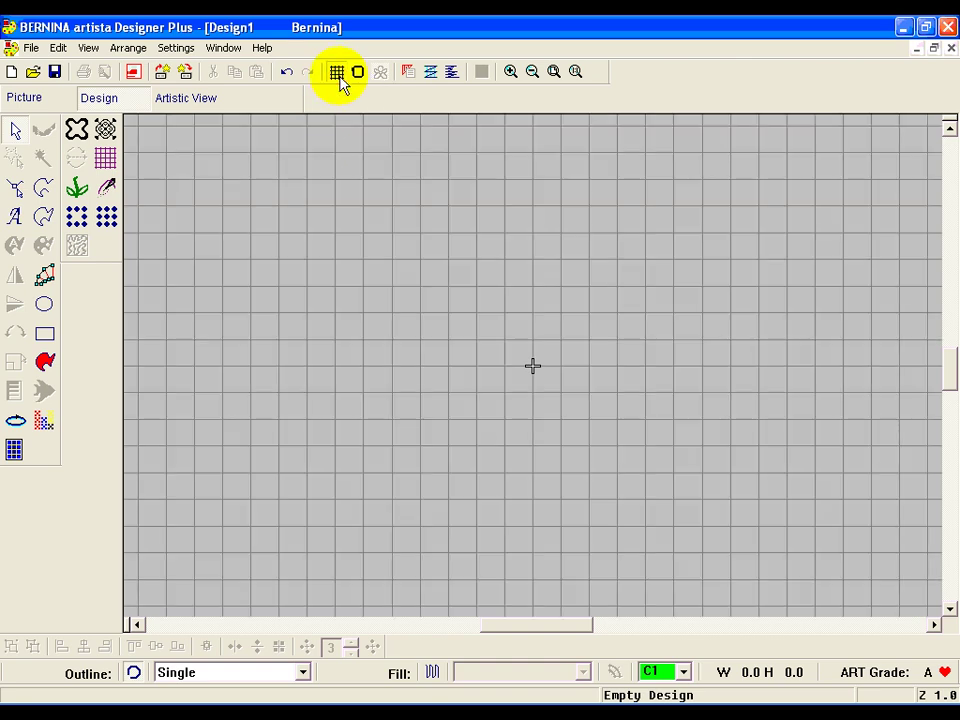
click(356, 78)
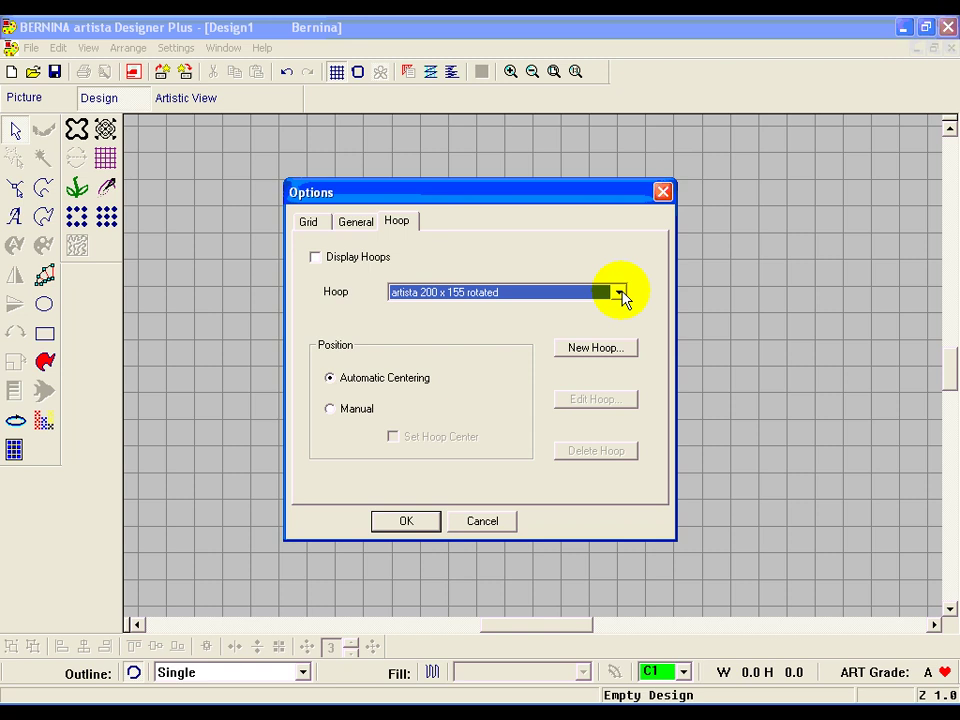
click(620, 293)
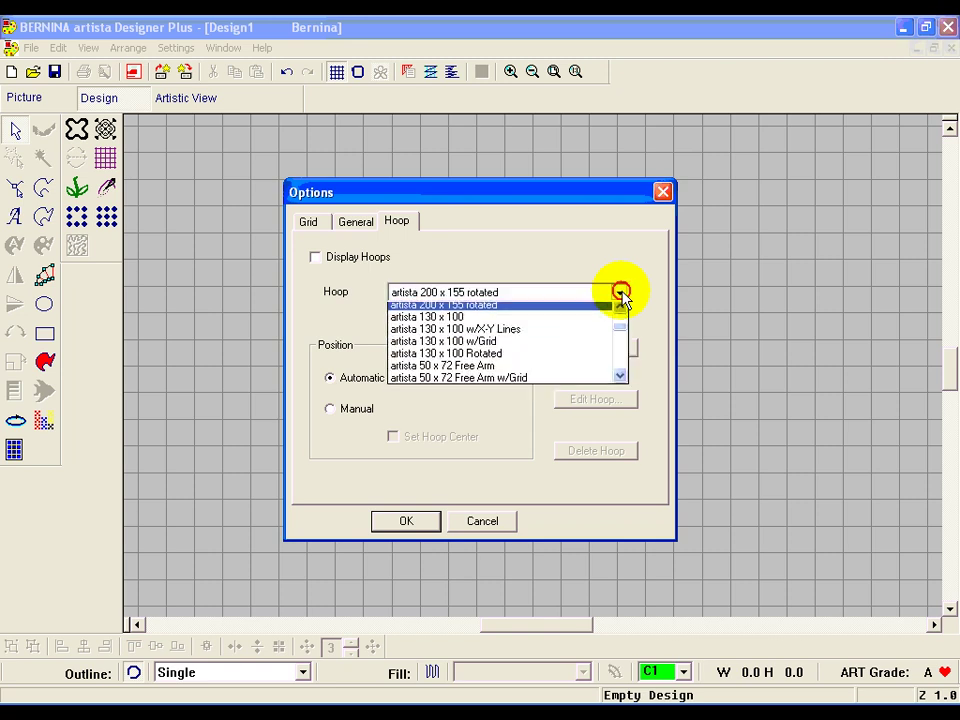
click(620, 379)
click(620, 379)
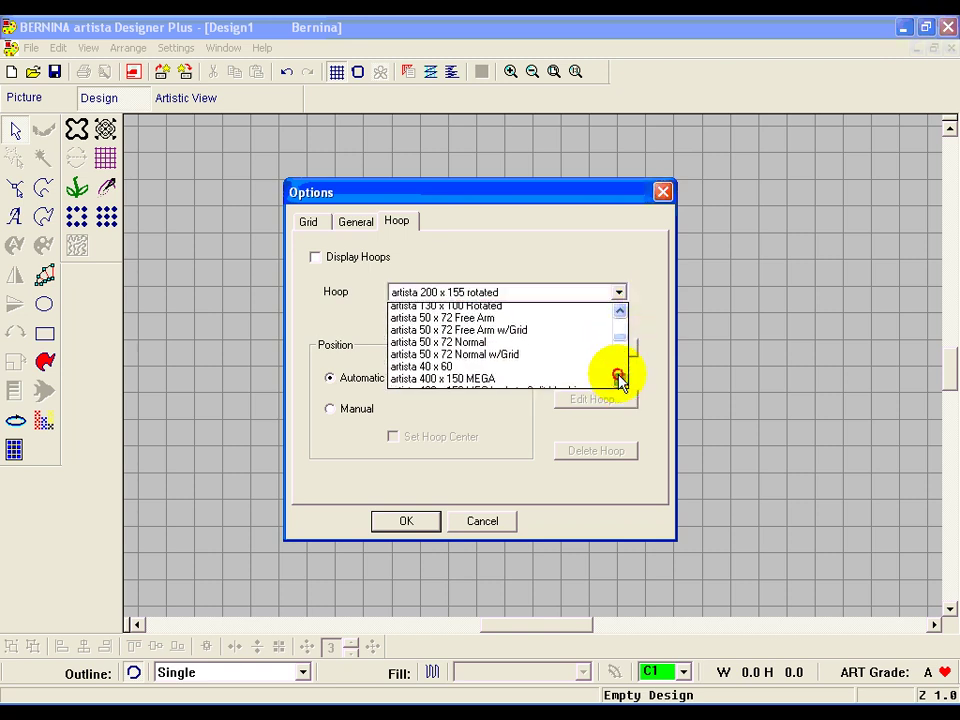
click(620, 379)
click(620, 379)
click(620, 379)
click(620, 379)
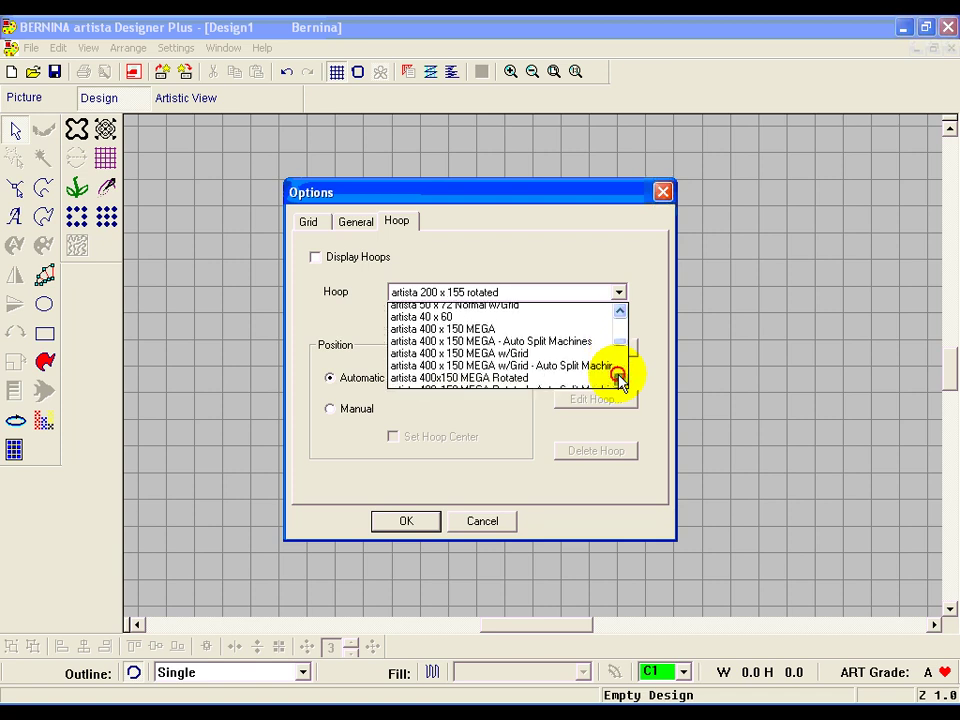
click(620, 379)
click(620, 379)
click(620, 379)
drag(627, 350, 621, 321)
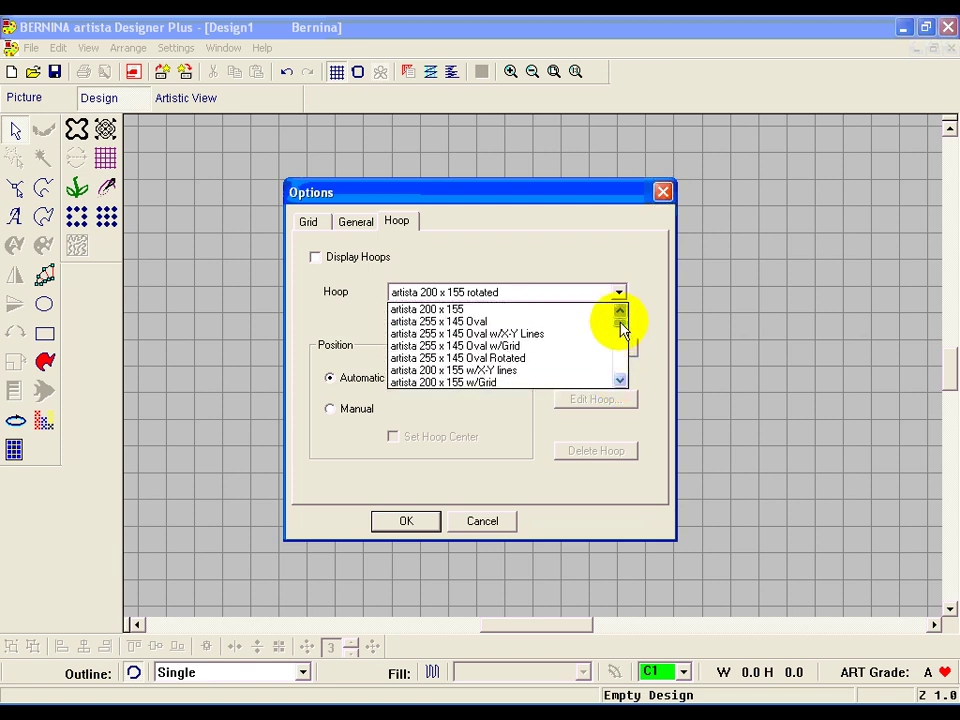
- Choose the artista 255 x 145 Oval hoop with Display Hoops ticked and confirm
click(500, 322)
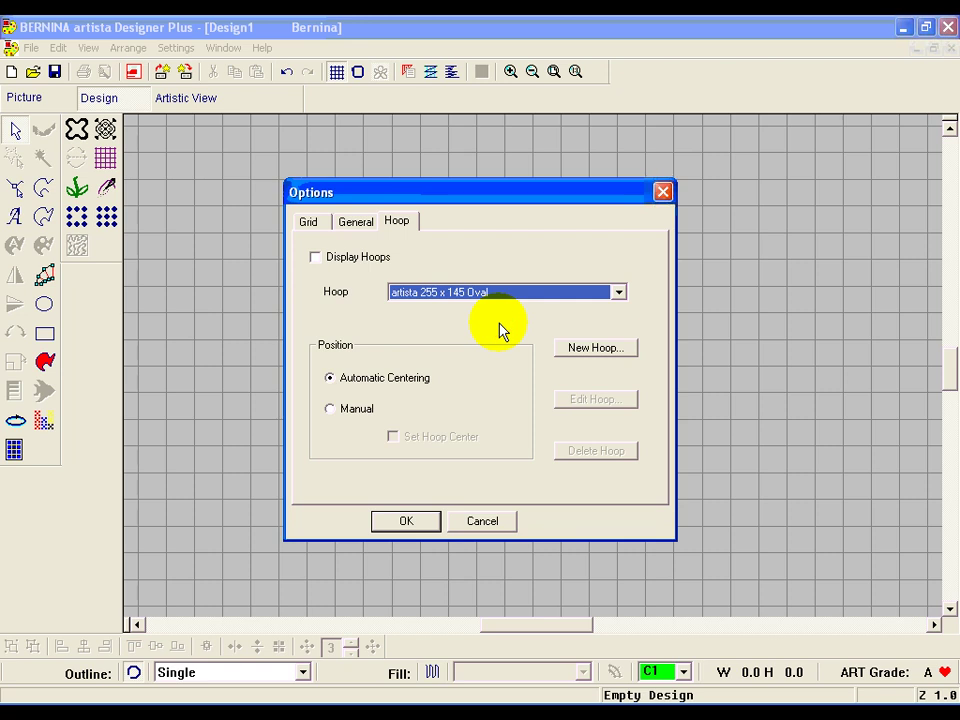
click(316, 258)
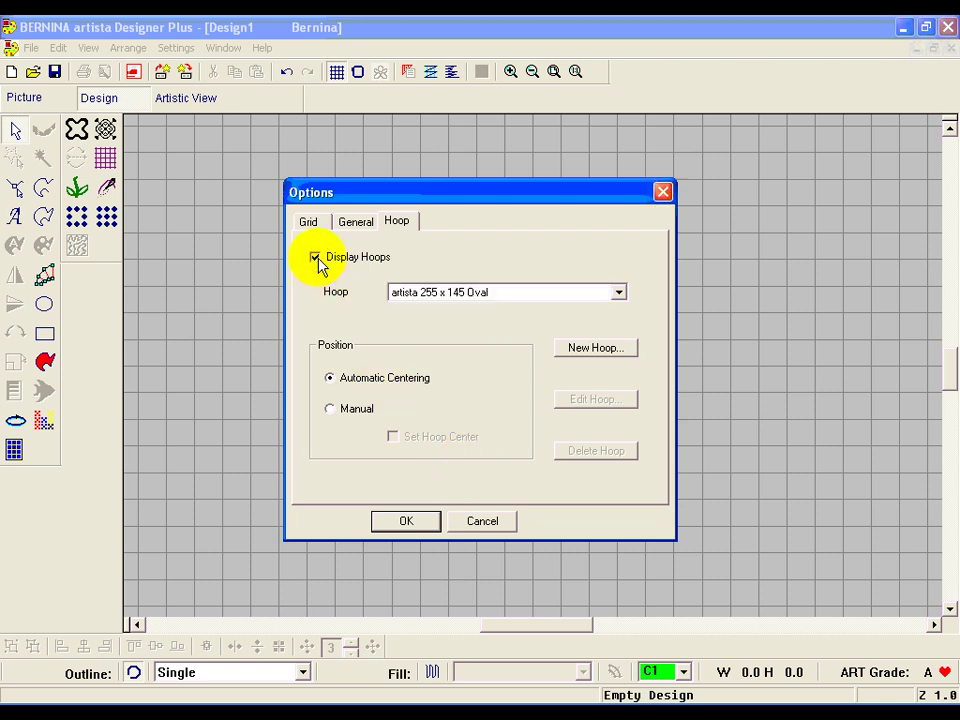
click(405, 521)
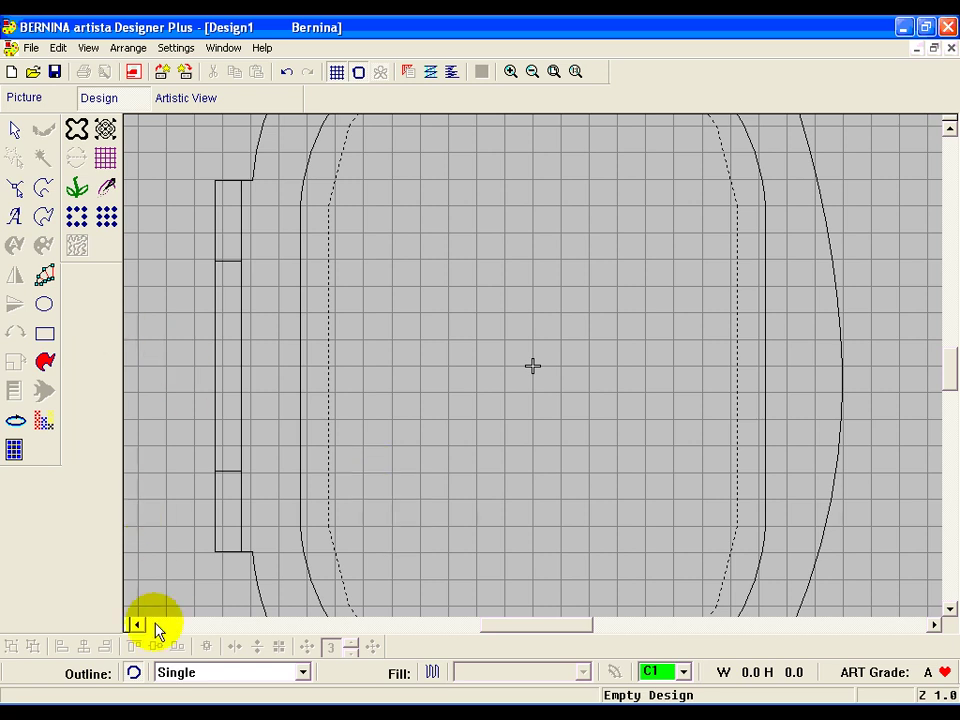
- Keep Single as the outline stitch type
click(303, 673)
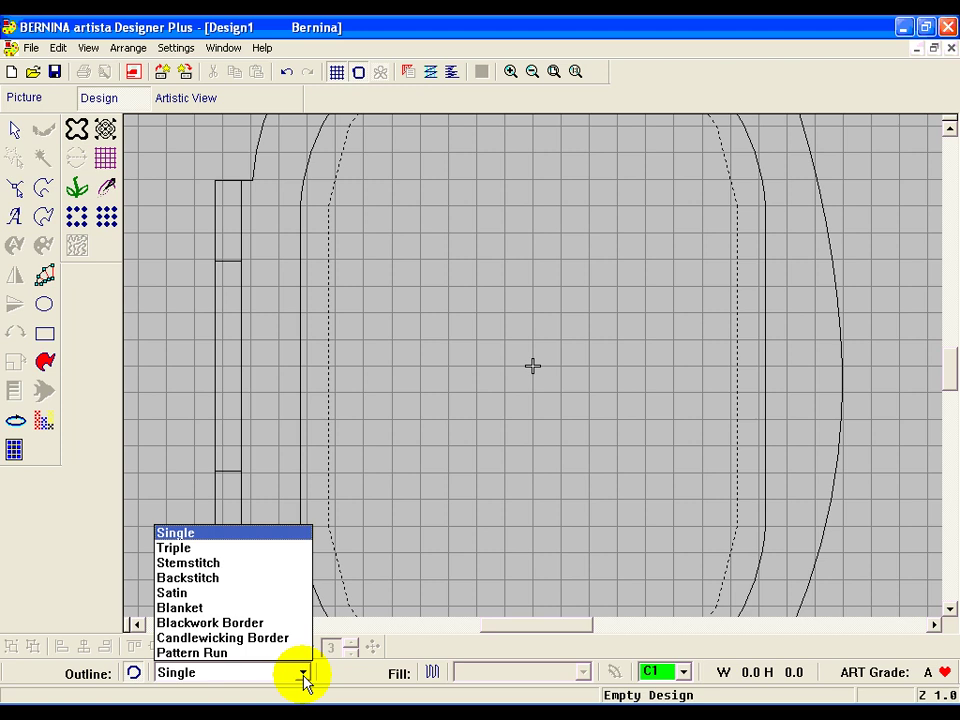
click(38, 686)
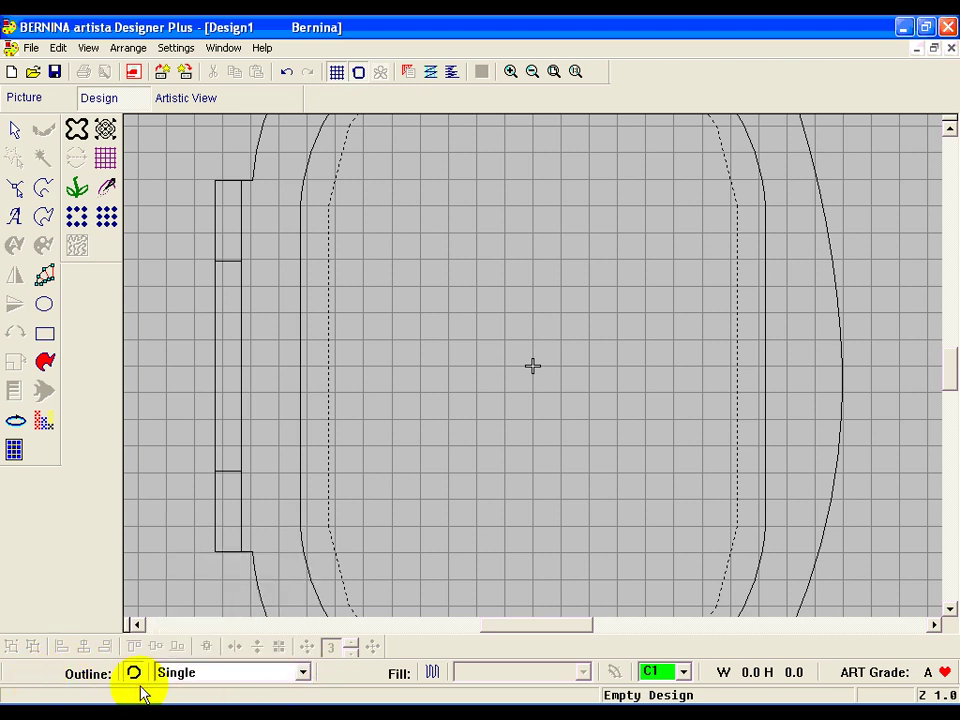
click(303, 673)
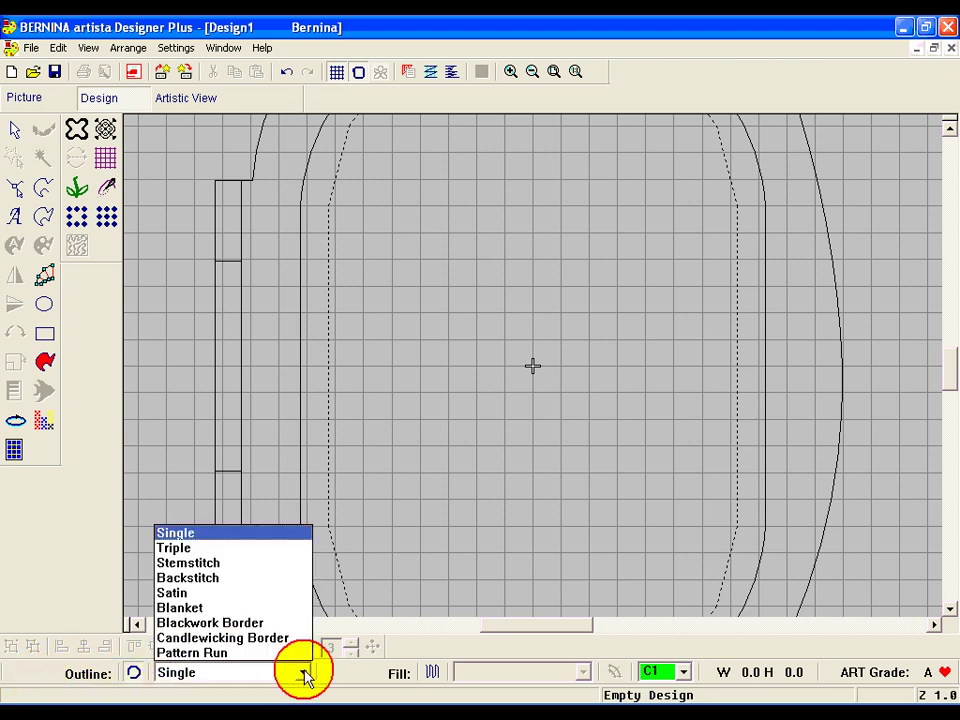
click(275, 538)
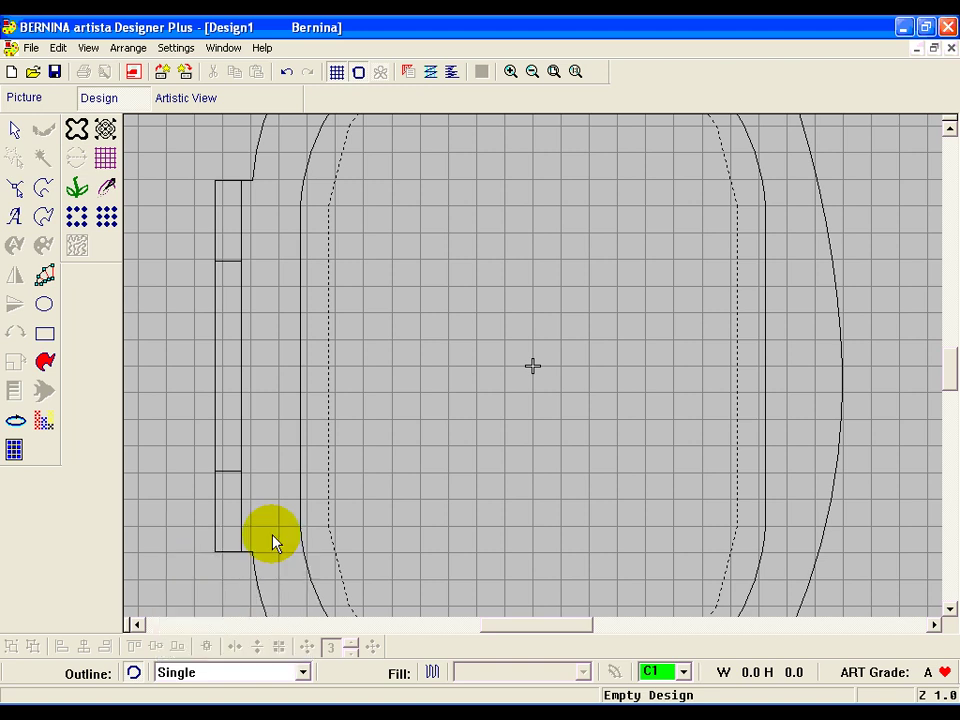
- Draw a guideline circle about 136.9 mm across, centred in the oval hoop
click(50, 310)
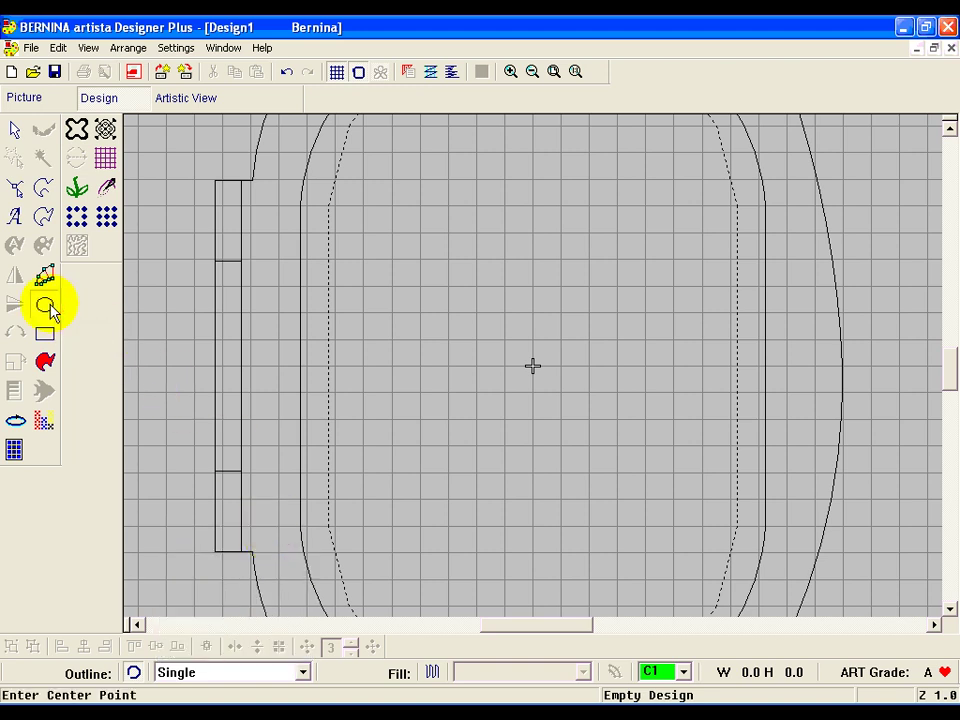
click(533, 367)
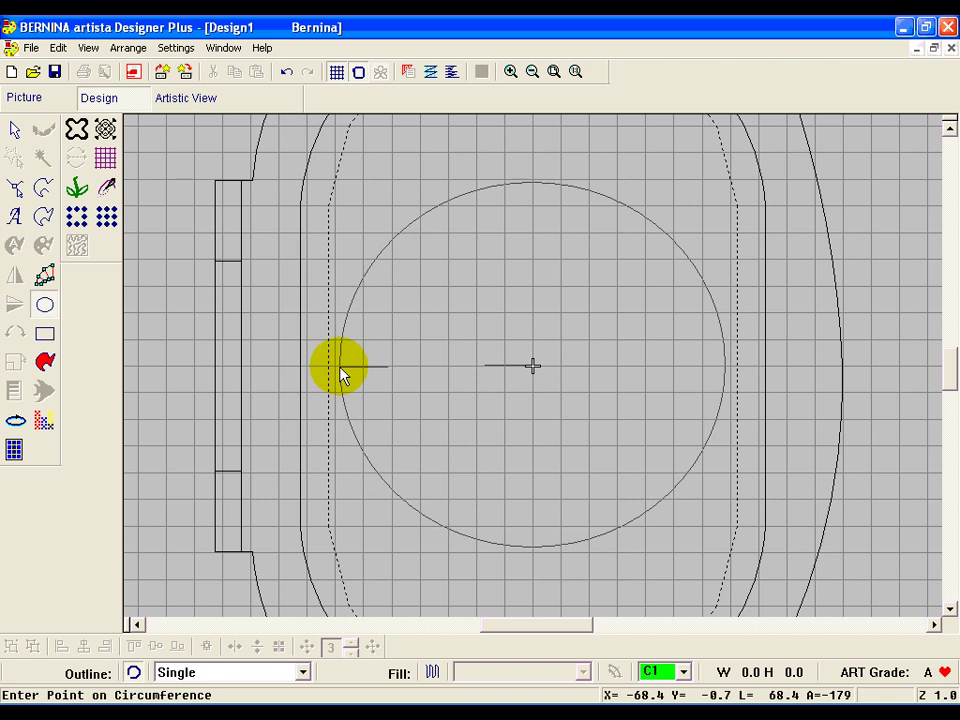
click(341, 370)
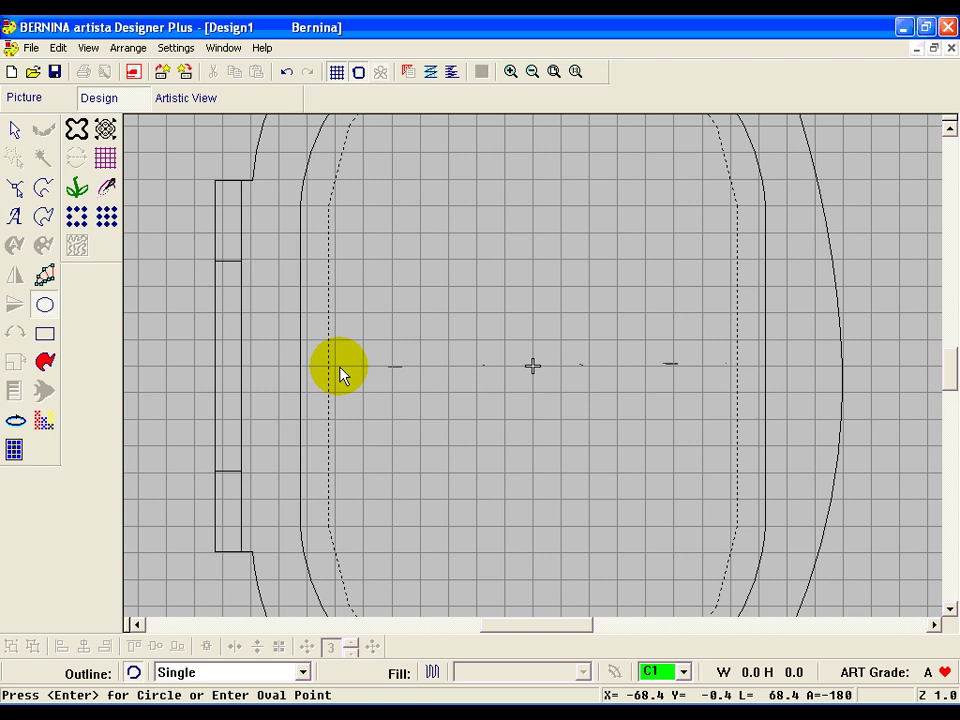
key(Return)
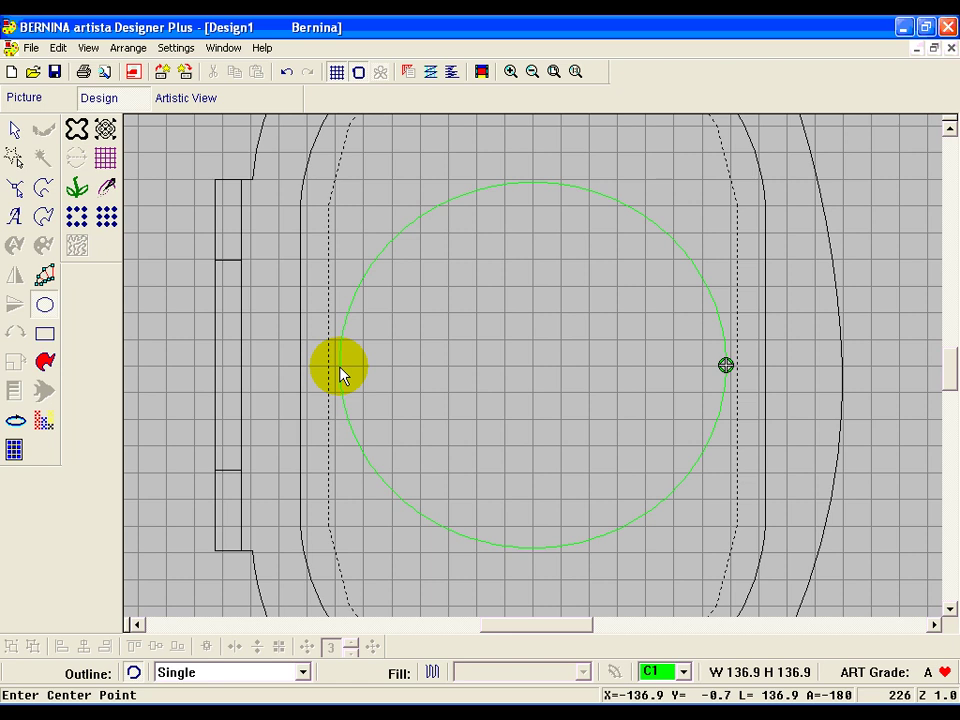
- Draw a small circle just below the large circle's centre, then return to selecting
click(533, 452)
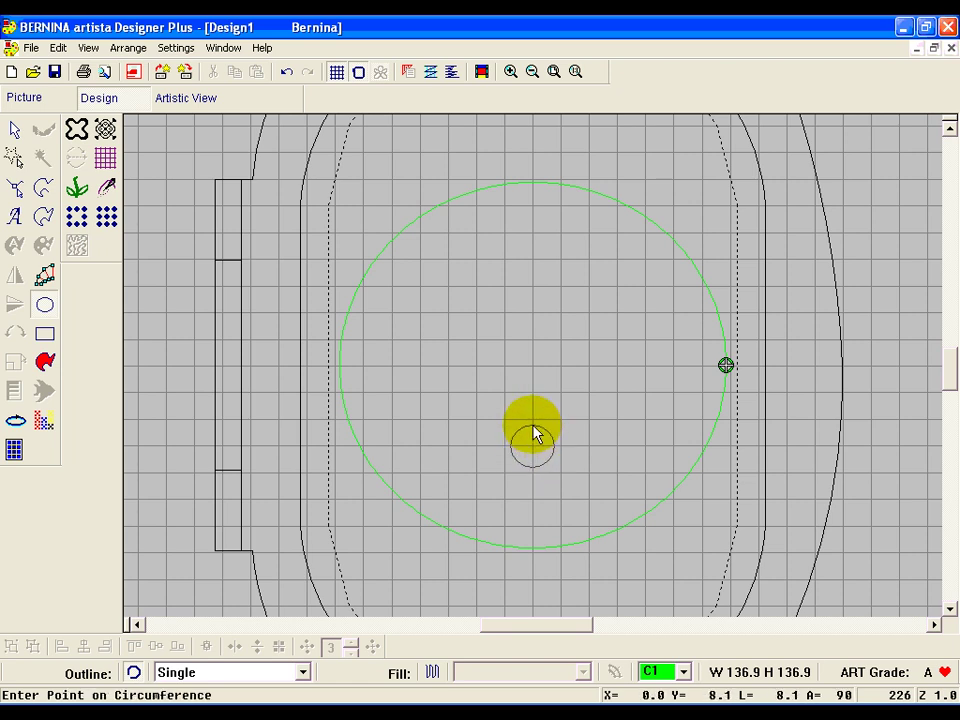
click(533, 427)
key(Return)
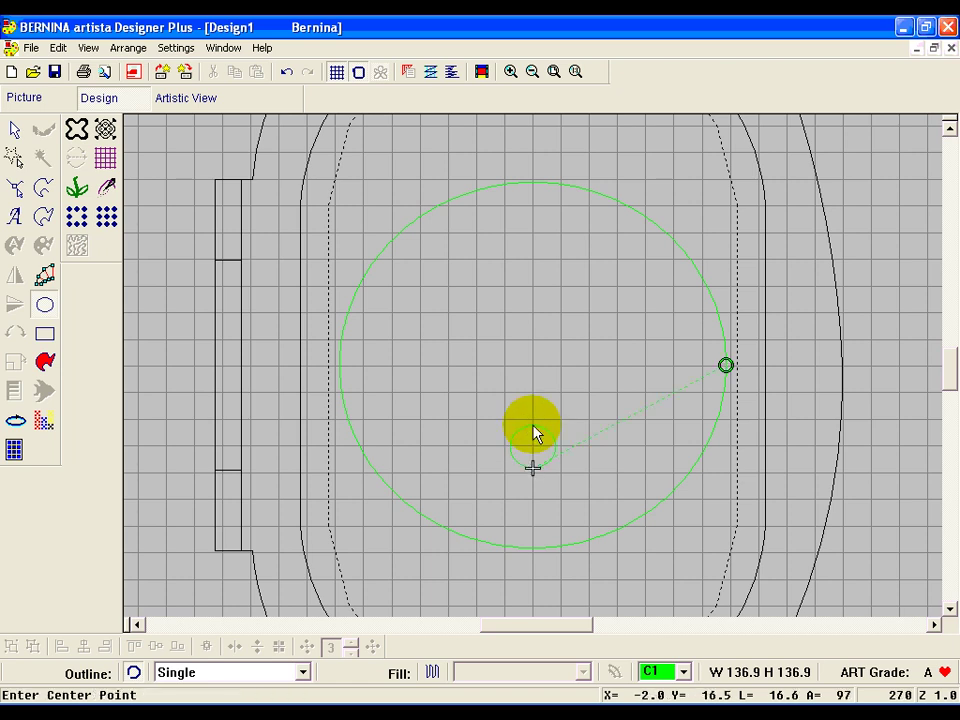
click(13, 135)
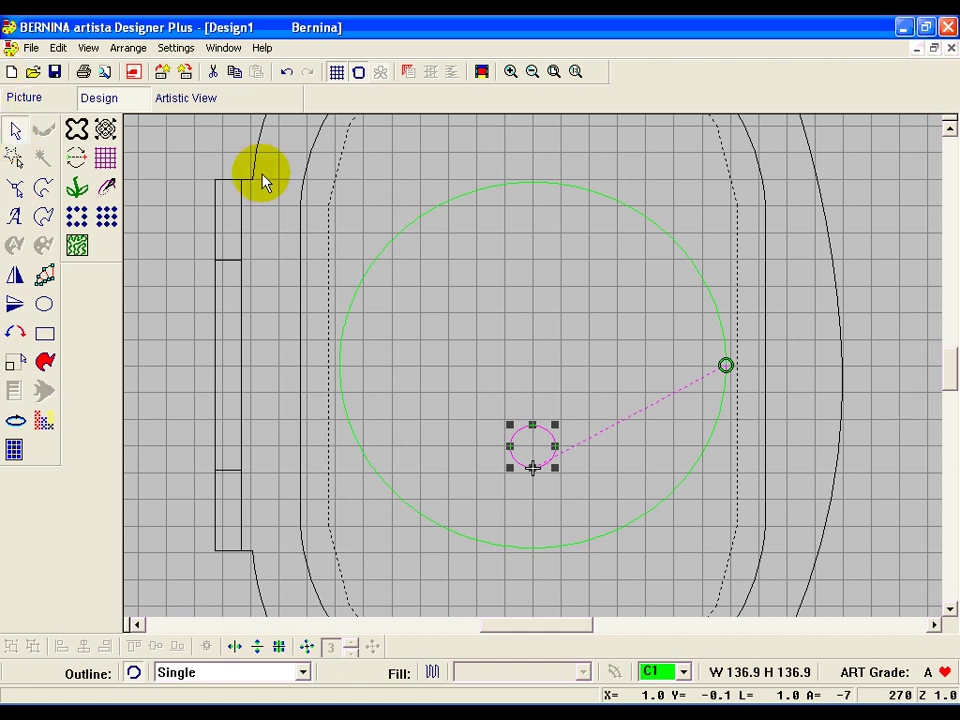
- Select both circles and align their centres so the small circle sits mid-circle
click(387, 247)
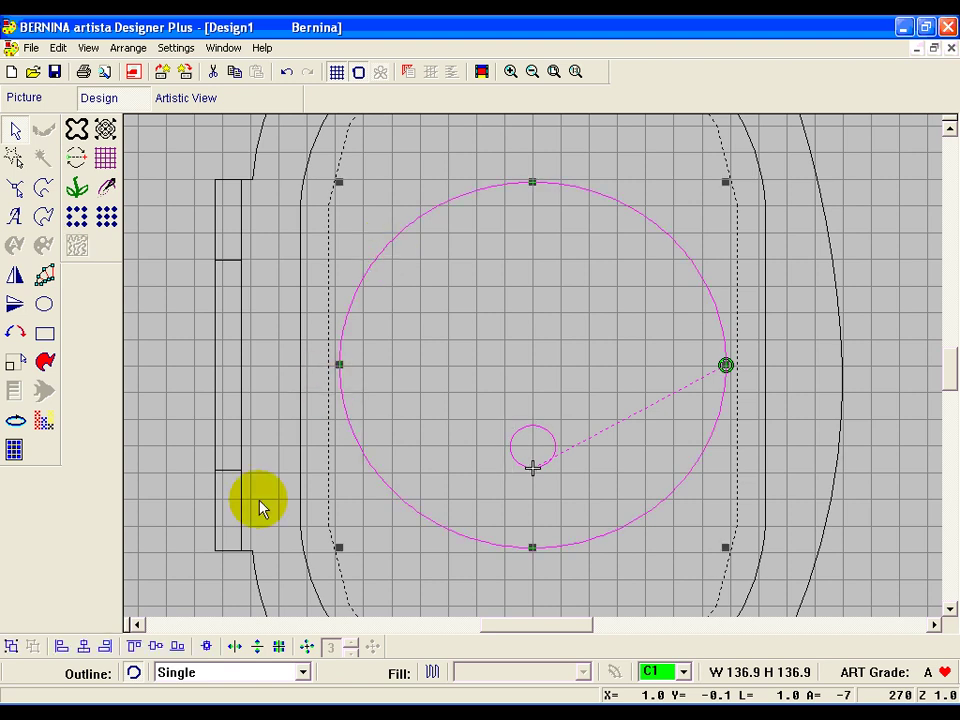
click(206, 648)
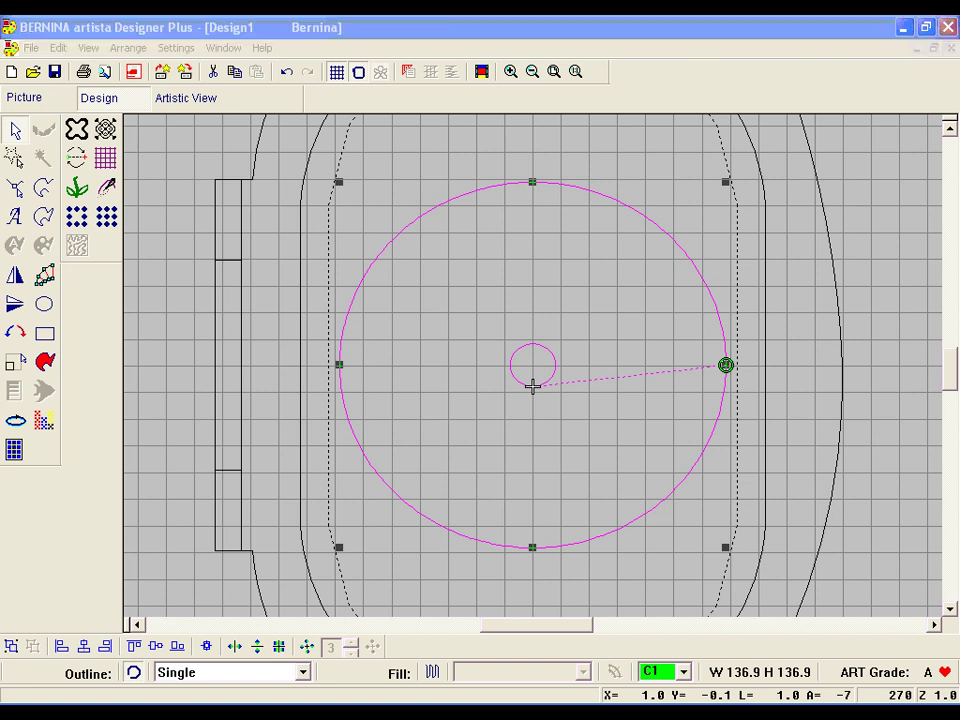
click(795, 628)
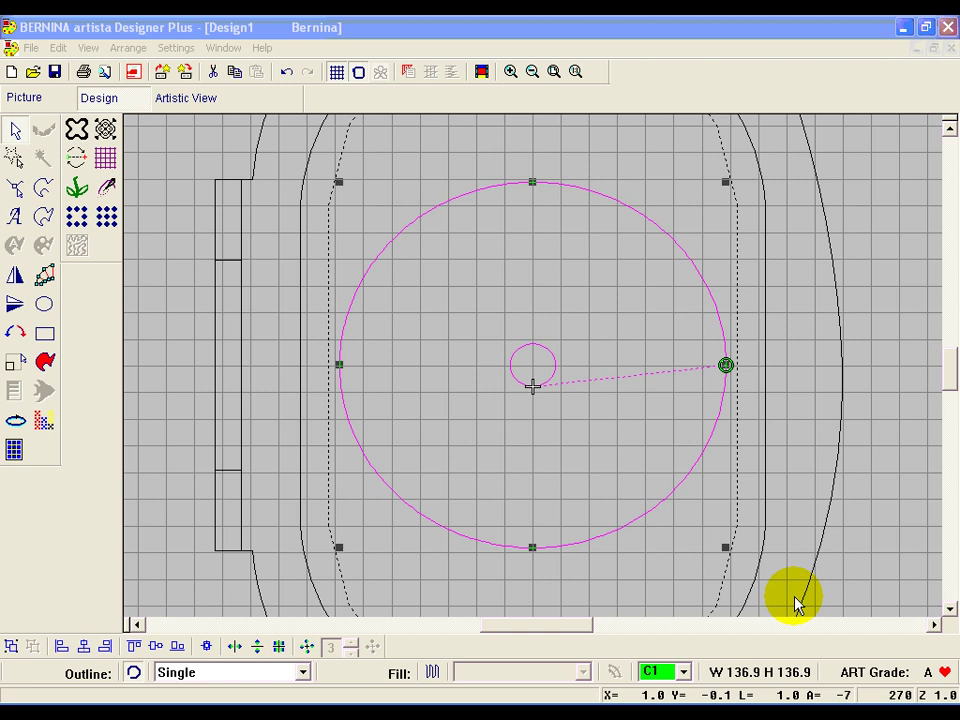
- Undo the accidental fill on the large circle and set the fill type to Satin
click(432, 672)
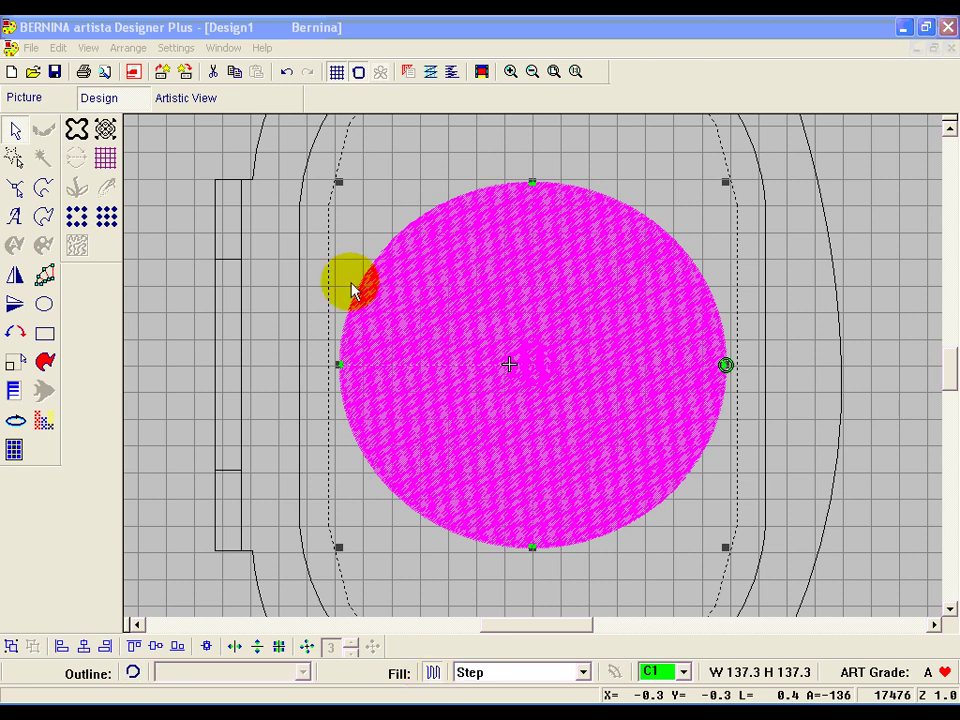
click(286, 72)
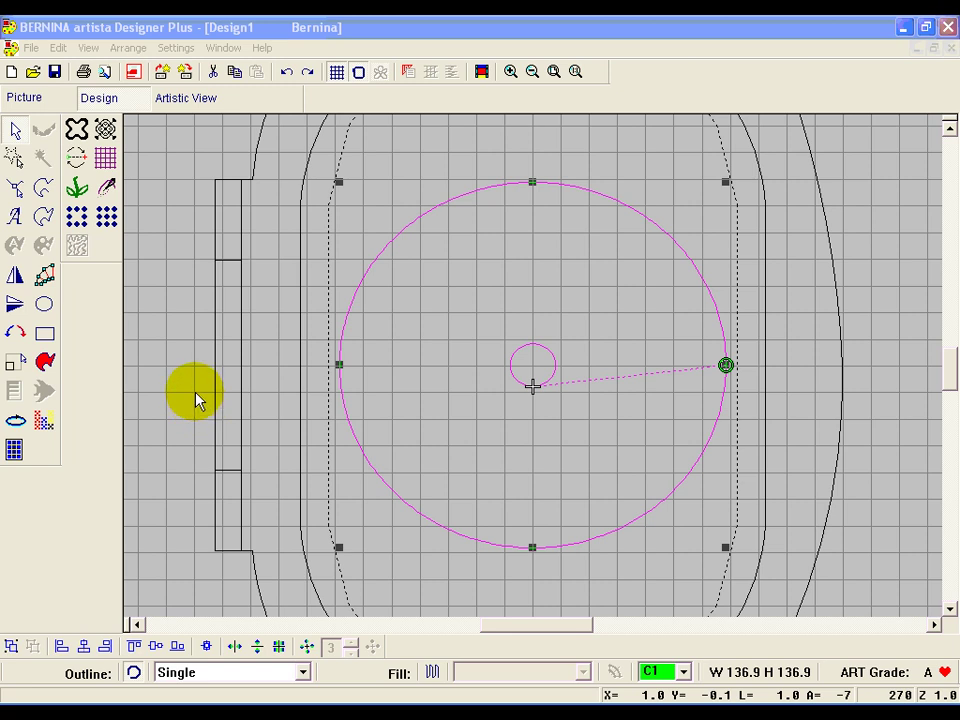
key(Escape)
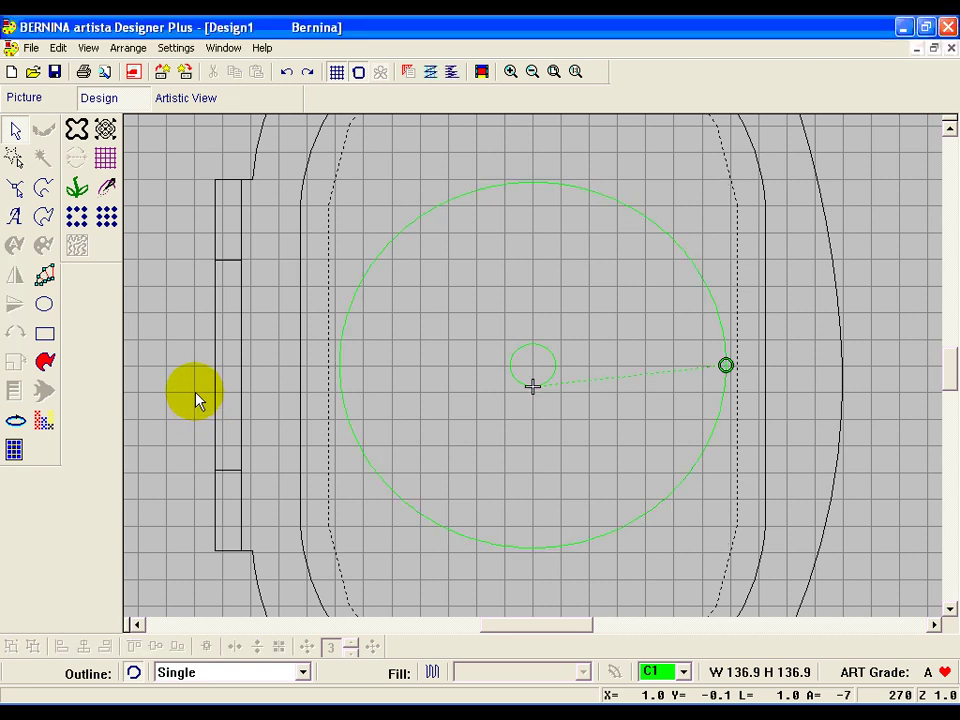
click(432, 672)
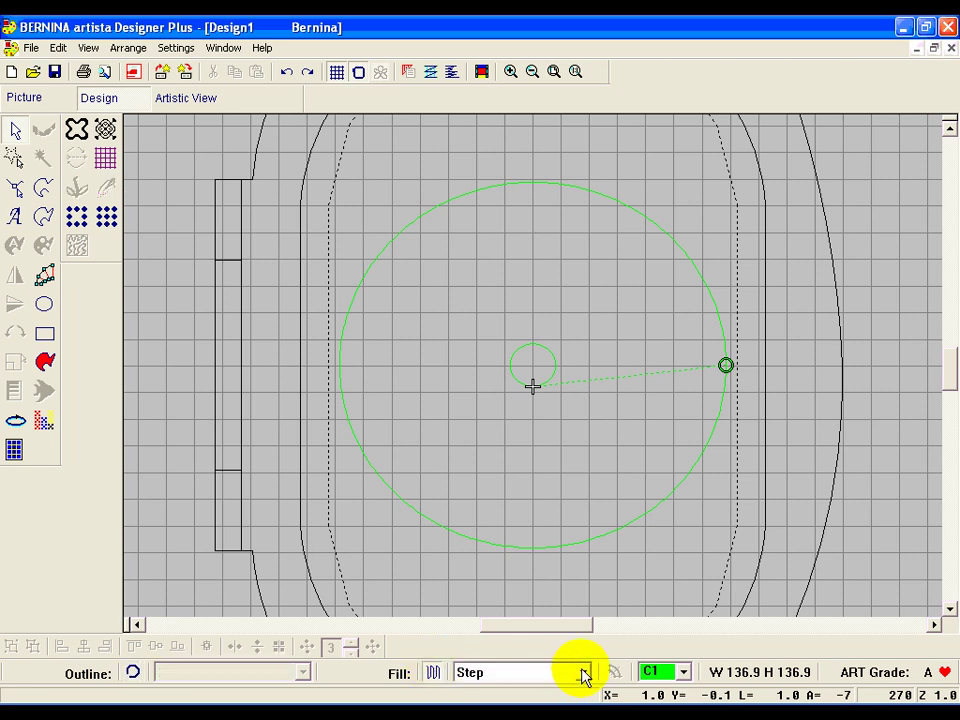
click(585, 672)
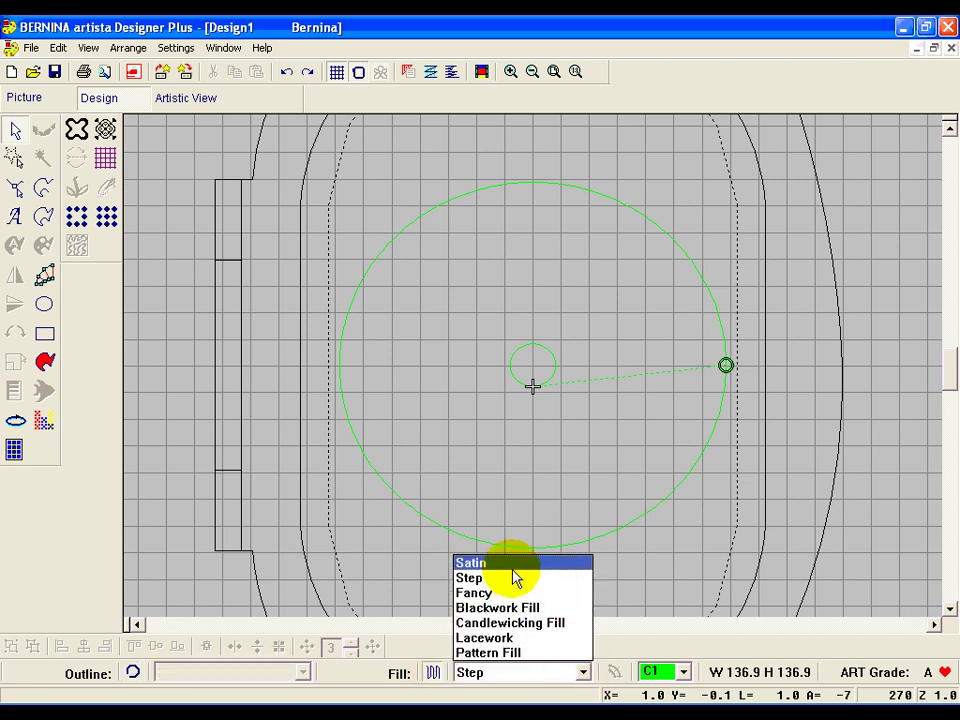
click(511, 564)
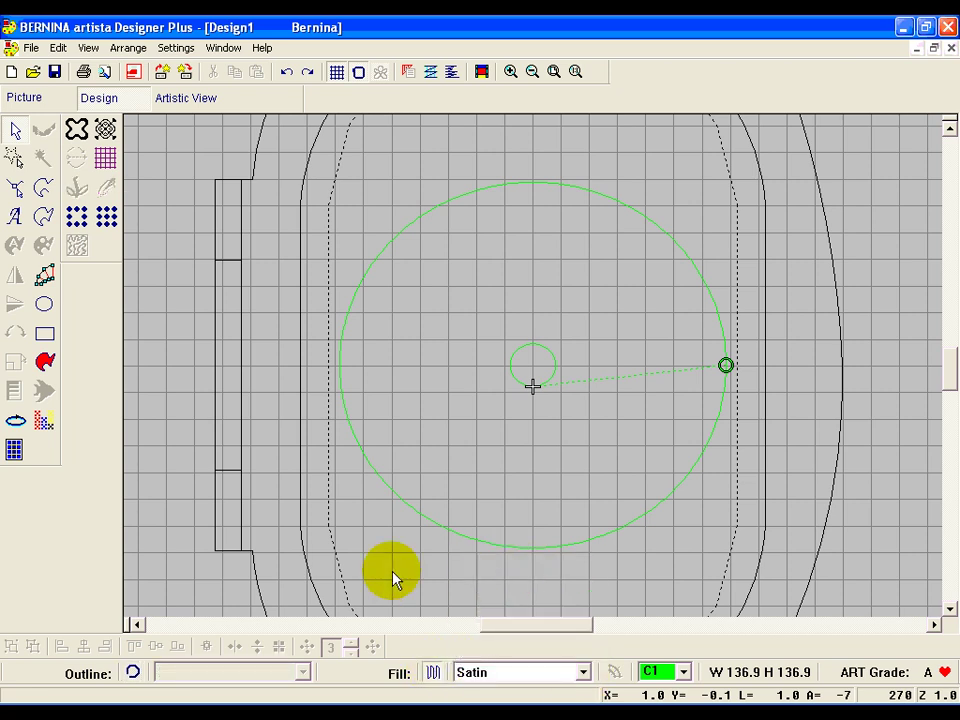
- Draw a small satin-filled dot near the top of the guideline circle
click(44, 306)
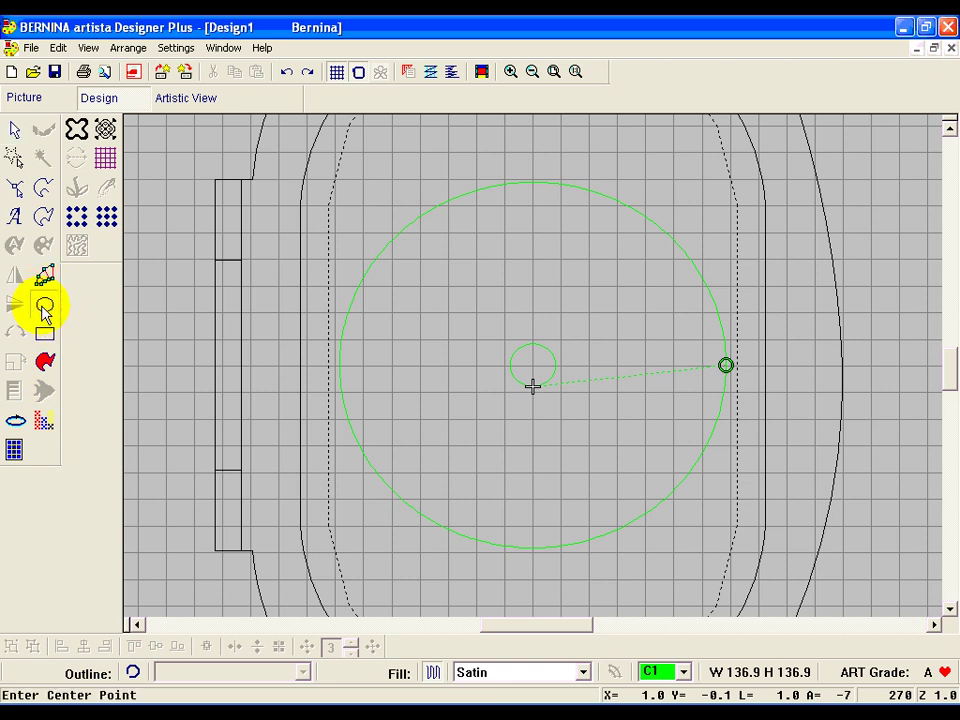
click(533, 250)
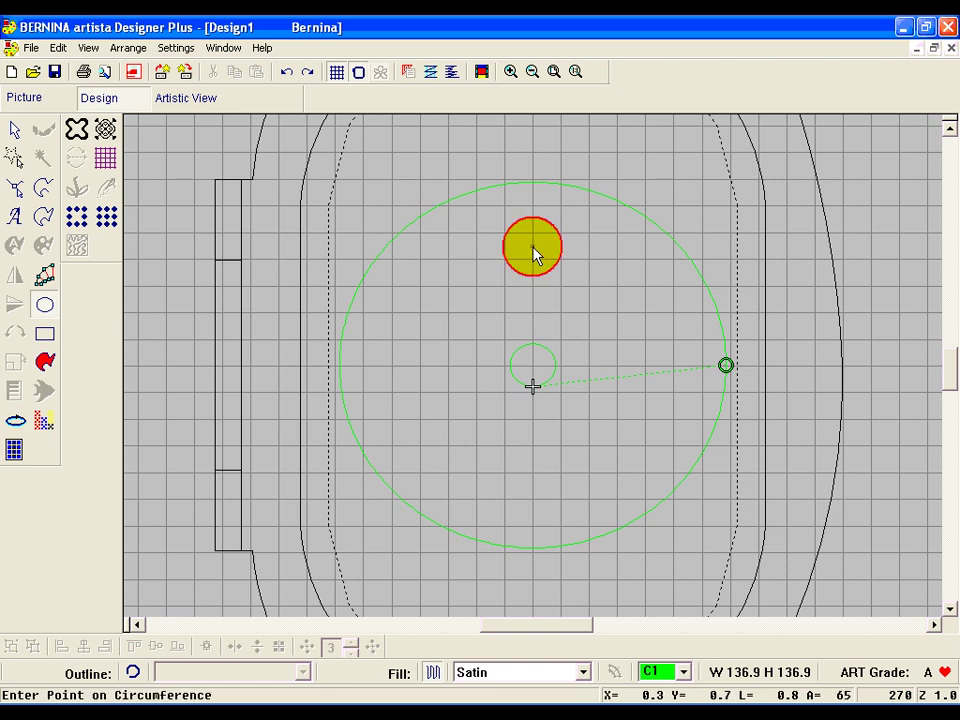
click(533, 243)
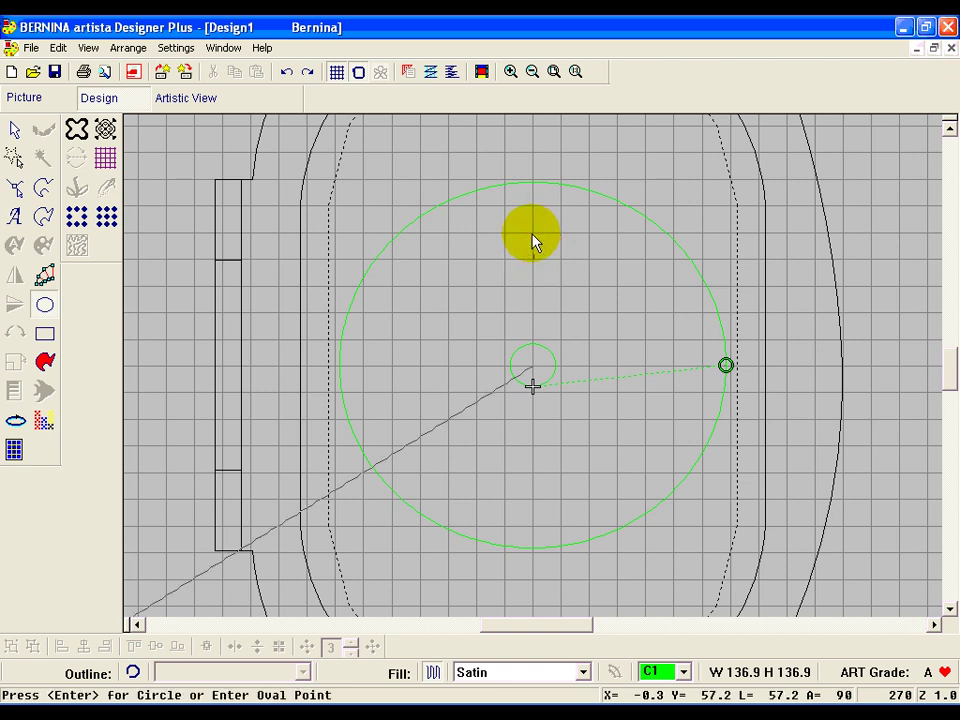
right_click(534, 241)
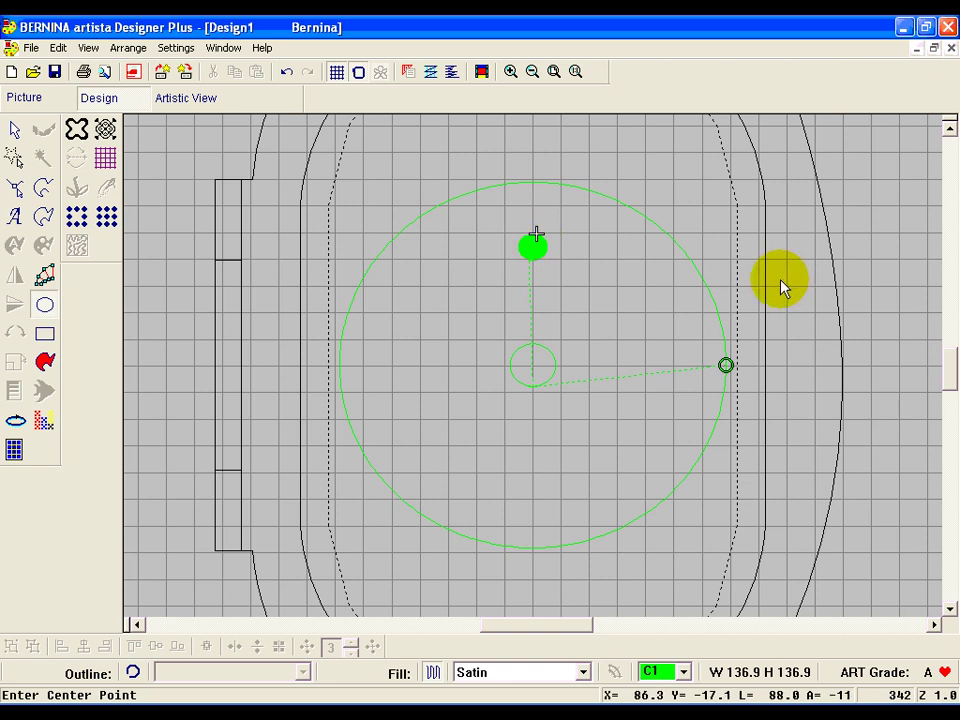
- Align the dot vertically with the centre circle
click(16, 131)
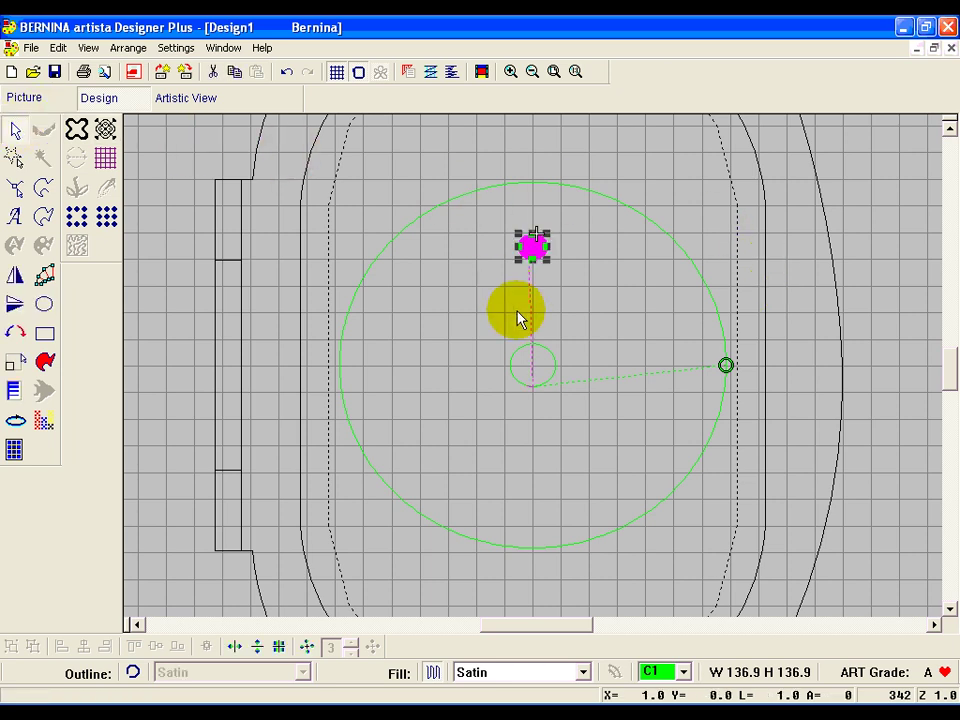
ctrl+click(545, 356)
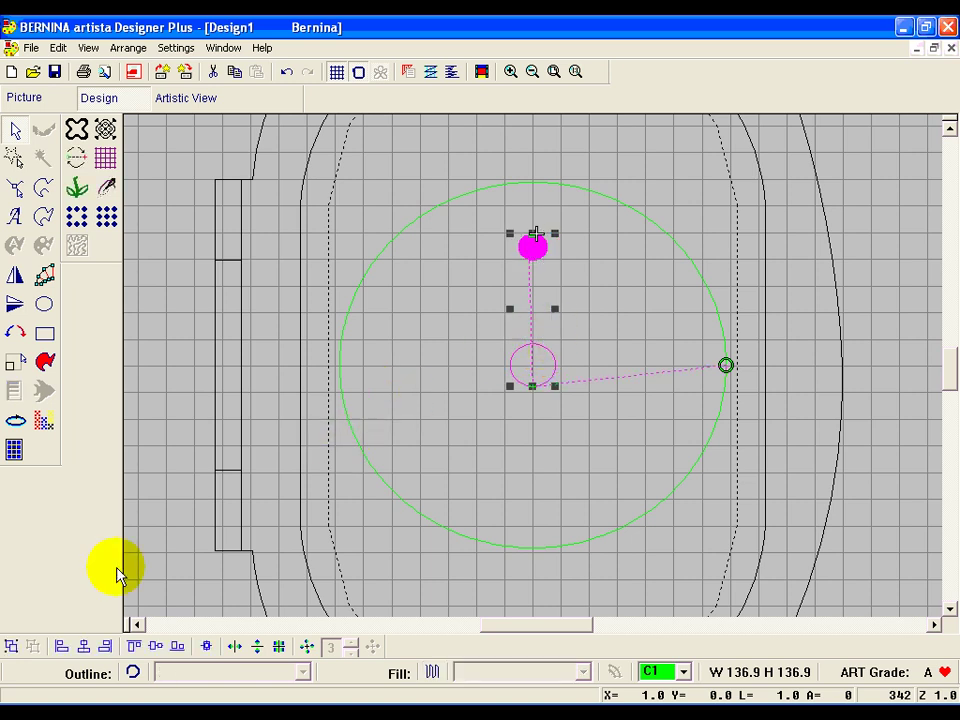
click(84, 647)
- Start a wreath of the hour dot with the wreath points set to 12
click(311, 648)
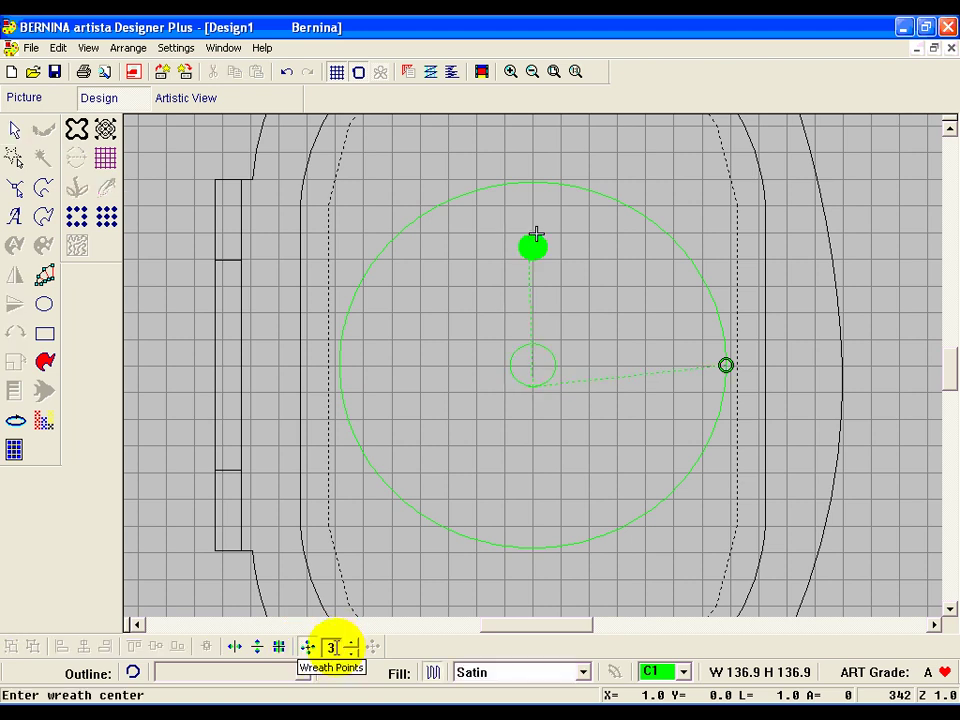
double_click(330, 647)
text(12)
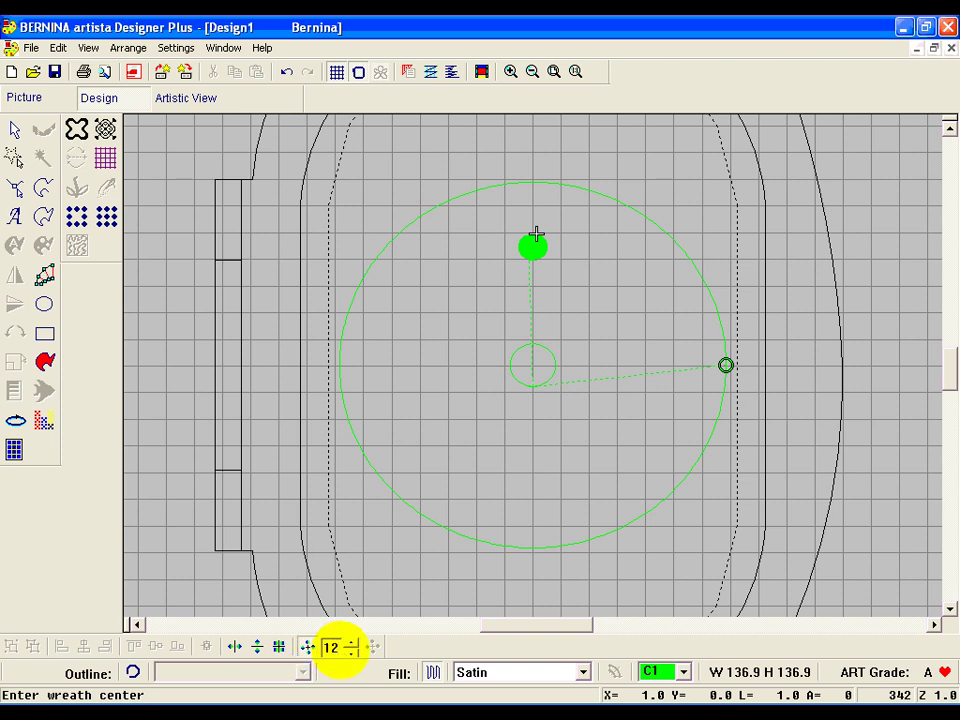